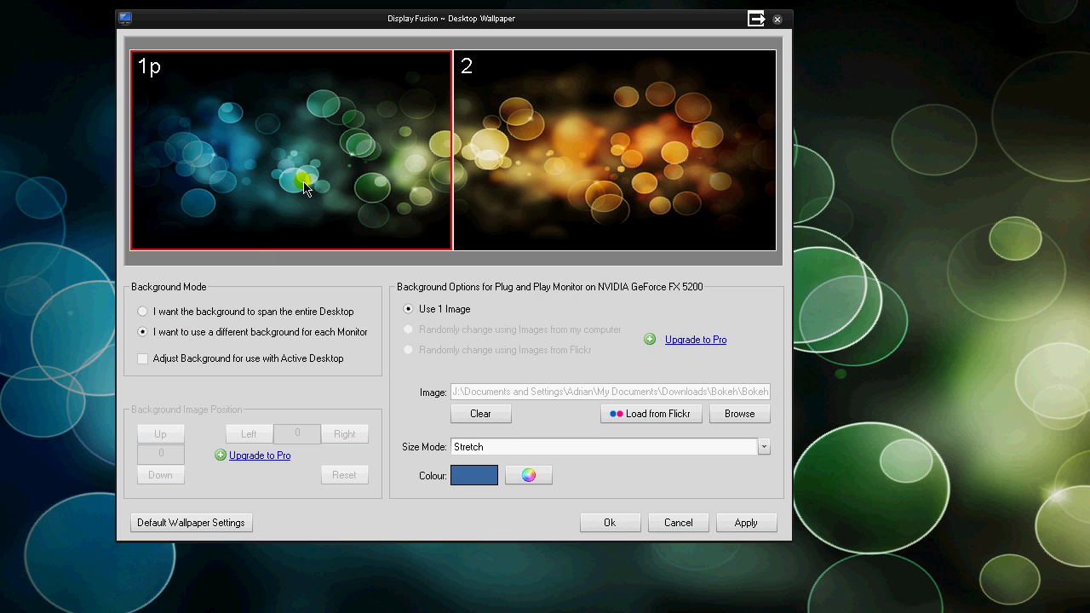
# Step: Alternate between monitors 1 and 2 in the wallpaper preview to examine each monitor's background options, ending on monitor 2
pyautogui.click(632, 149)
pyautogui.click(329, 127)
pyautogui.click(494, 127)
pyautogui.click(349, 128)
pyautogui.click(482, 120)
pyautogui.click(375, 141)
pyautogui.click(564, 142)
pyautogui.click(347, 152)
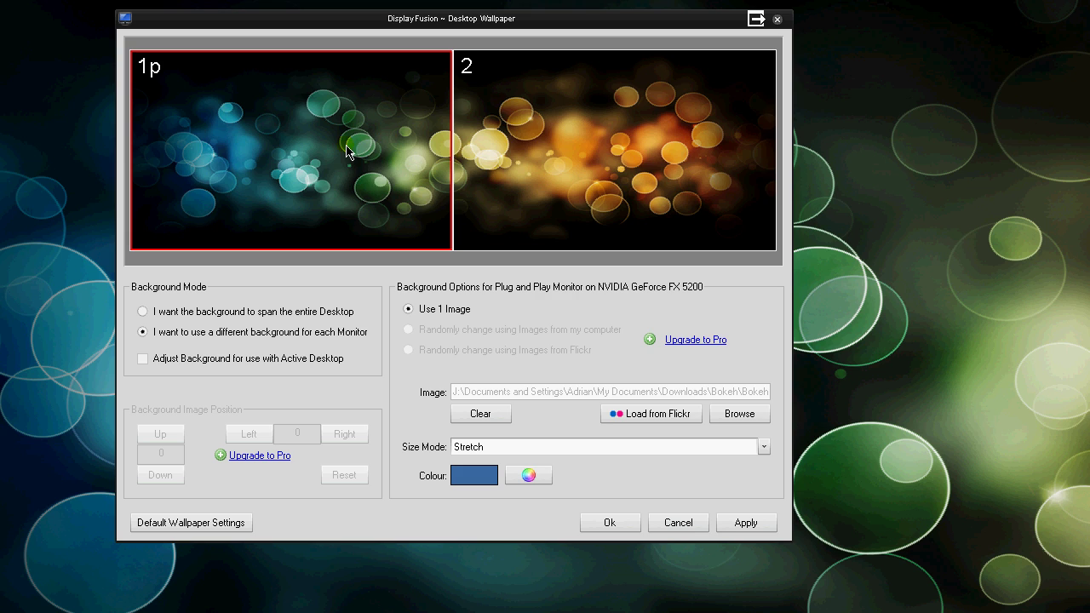
pyautogui.click(549, 167)
pyautogui.click(429, 140)
pyautogui.click(591, 116)
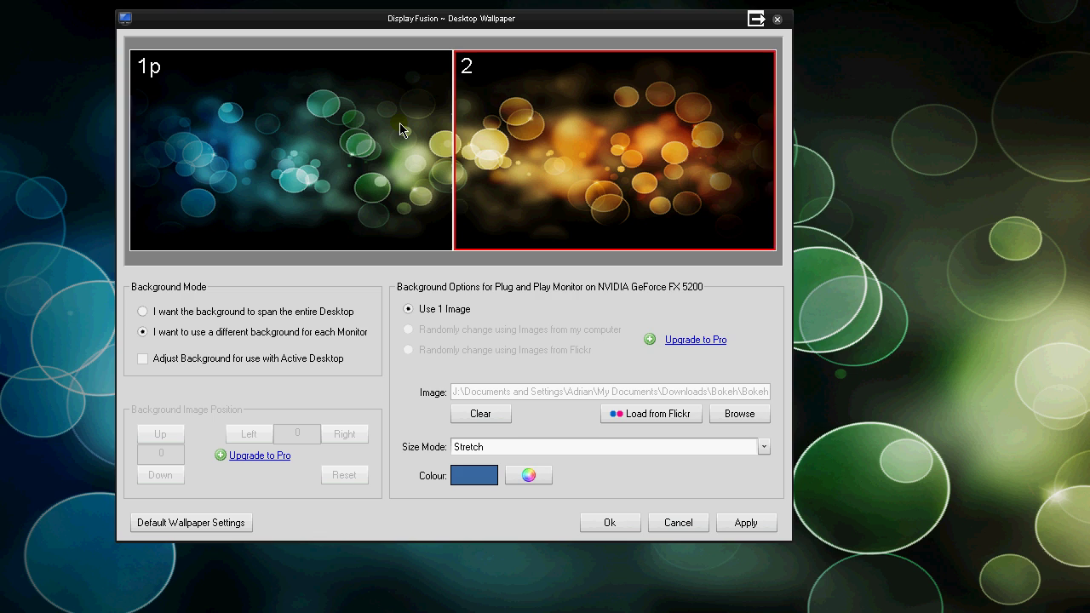
pyautogui.click(412, 146)
pyautogui.click(511, 151)
pyautogui.click(379, 161)
pyautogui.click(509, 171)
pyautogui.click(448, 166)
pyautogui.click(498, 170)
pyautogui.click(425, 164)
pyautogui.click(543, 156)
pyautogui.click(425, 164)
pyautogui.click(464, 157)
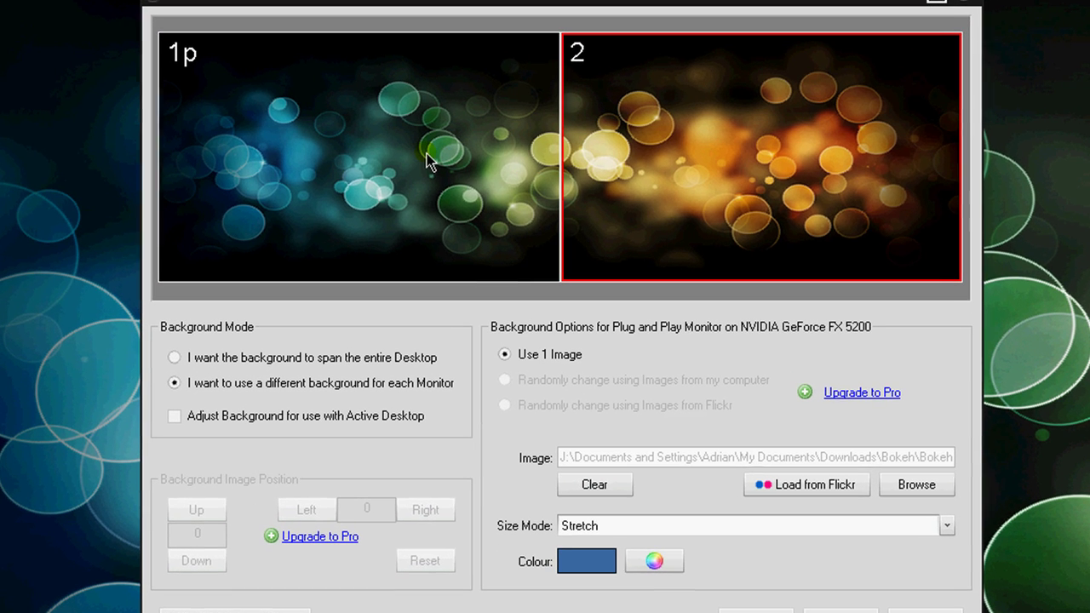
pyautogui.click(428, 166)
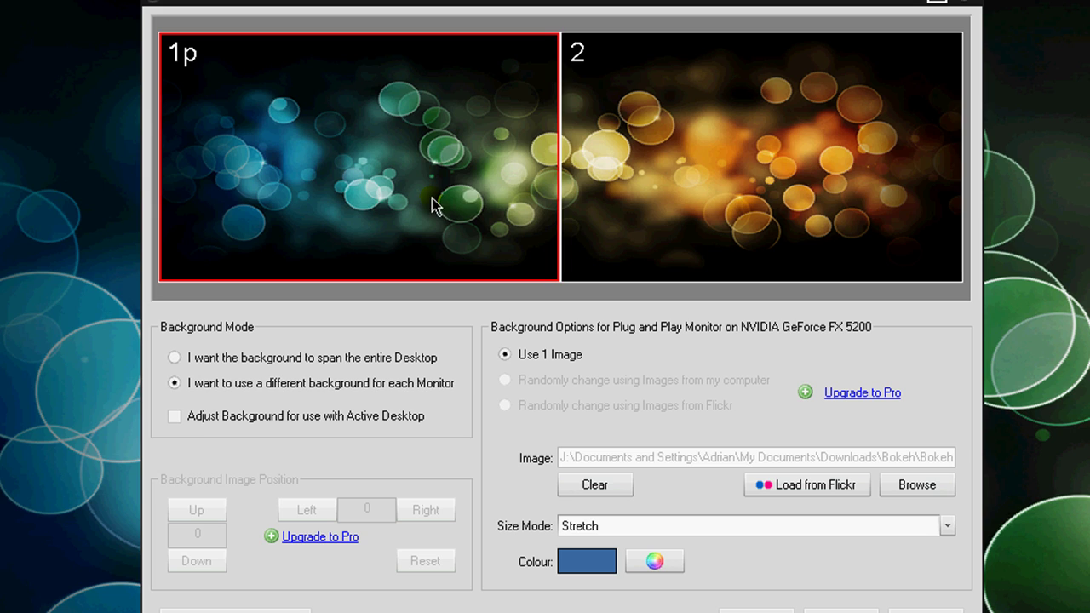
pyautogui.click(850, 194)
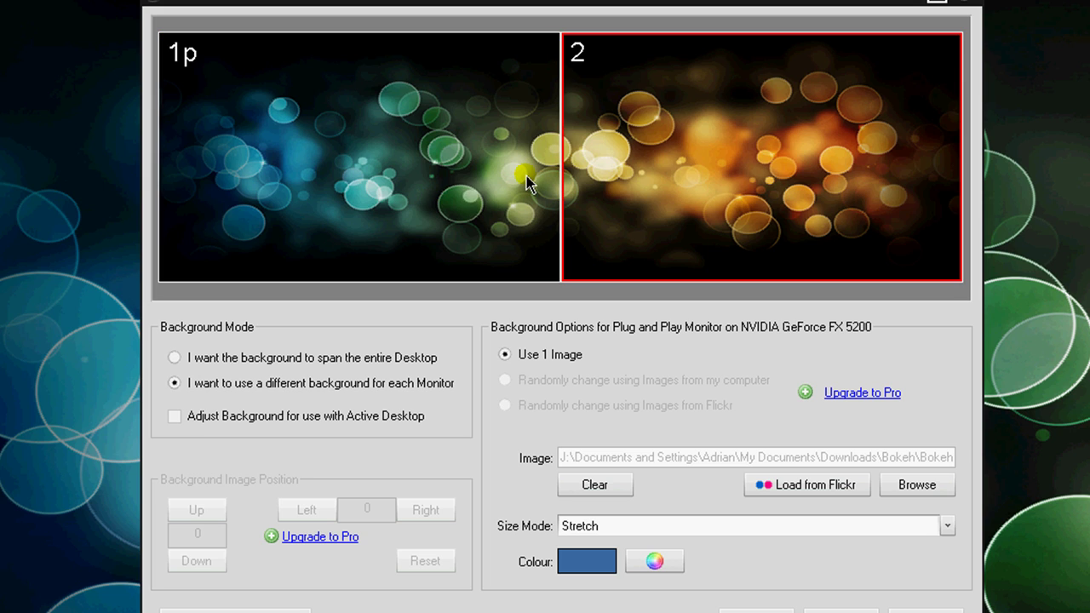
pyautogui.click(527, 180)
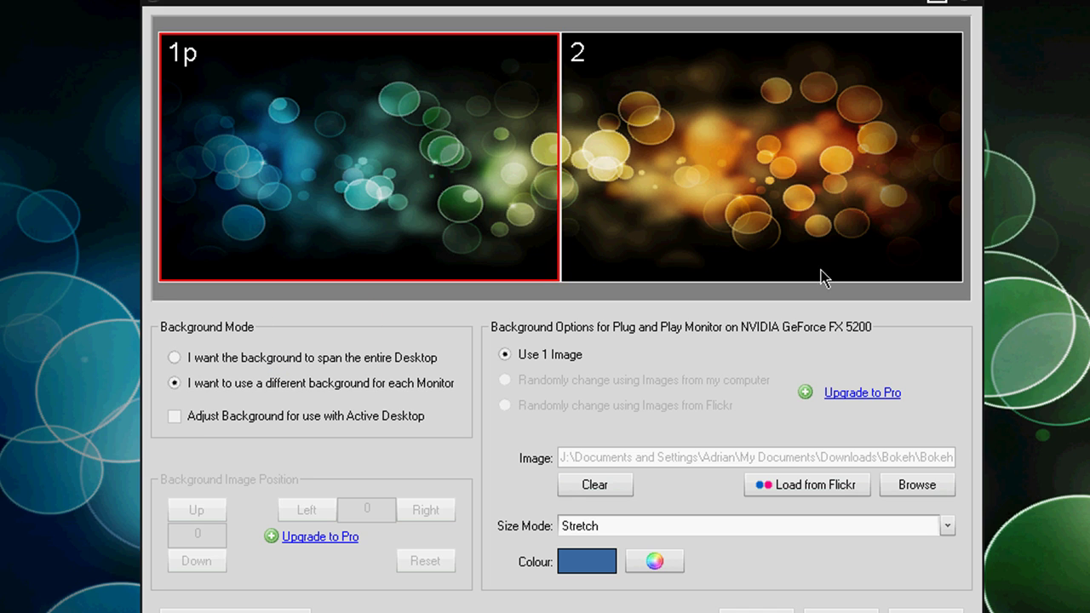
pyautogui.click(602, 143)
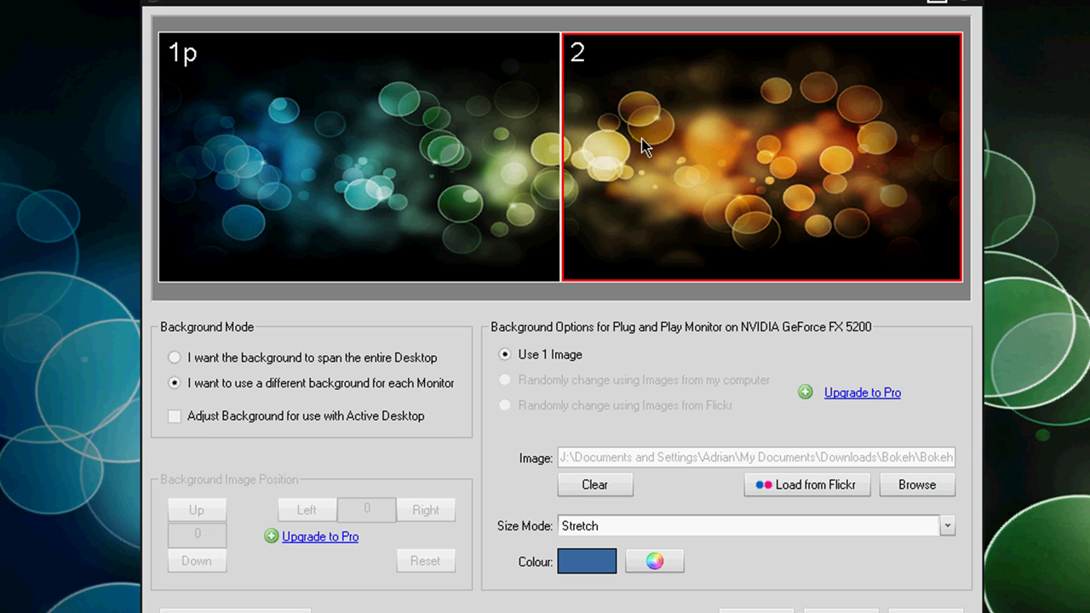
pyautogui.click(494, 153)
pyautogui.click(594, 162)
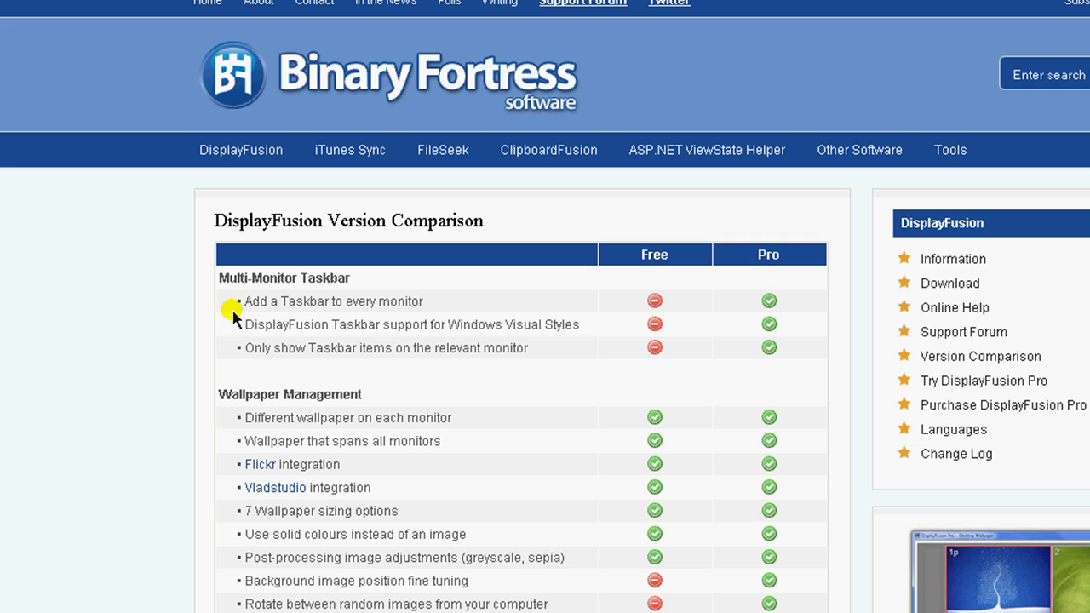
# Step: On the DisplayFusion Version Comparison web page, compare the Multi-Monitor Taskbar features of the Free and Pro versions
pyautogui.moveTo(247, 326); pyautogui.dragTo(567, 343)
pyautogui.click(567, 343)
pyautogui.moveTo(222, 366); pyautogui.dragTo(442, 350)
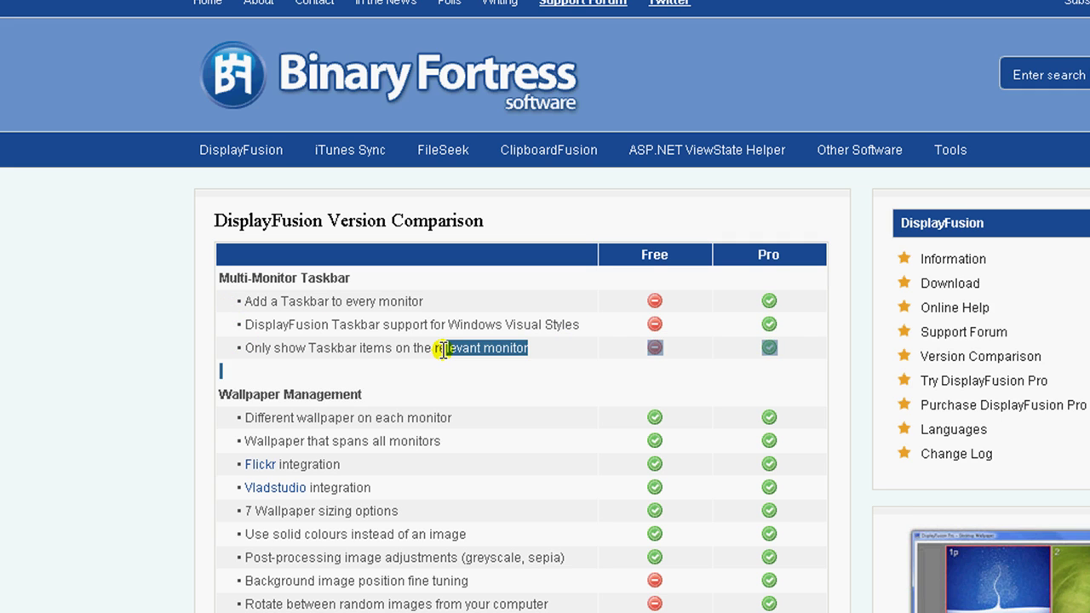
pyautogui.click(442, 350)
# Step: Compare the Free and Pro versions on rotating between random images from the computer, Flickr and Vladstudio
pyautogui.scroll(-5, 738, 275)
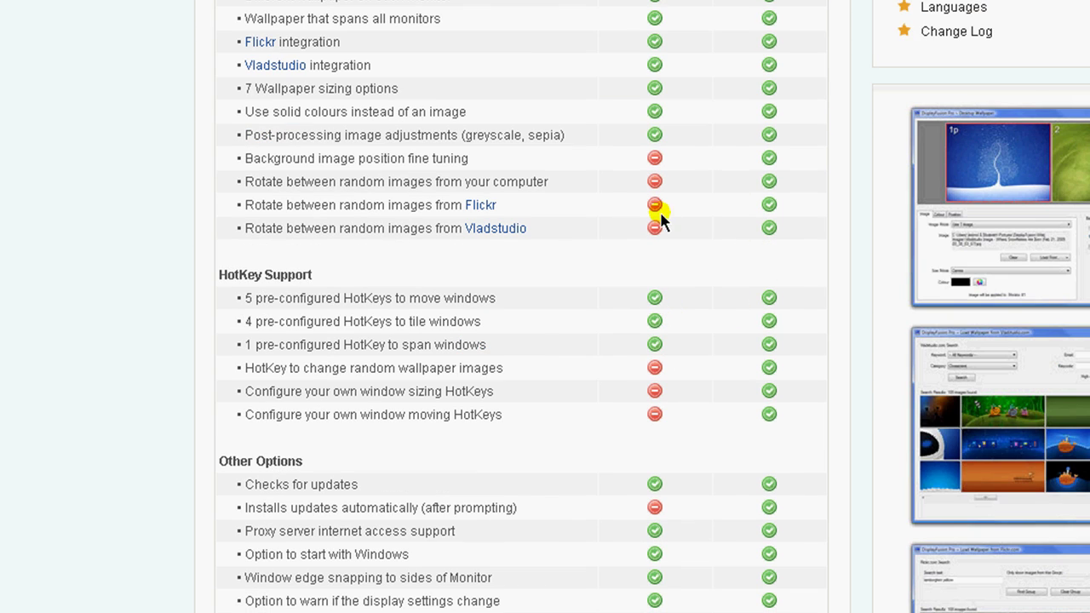
pyautogui.moveTo(679, 247); pyautogui.dragTo(397, 180)
pyautogui.click(396, 180)
pyautogui.moveTo(565, 226); pyautogui.dragTo(424, 185)
pyautogui.click(621, 250)
pyautogui.moveTo(620, 251); pyautogui.dragTo(554, 207)
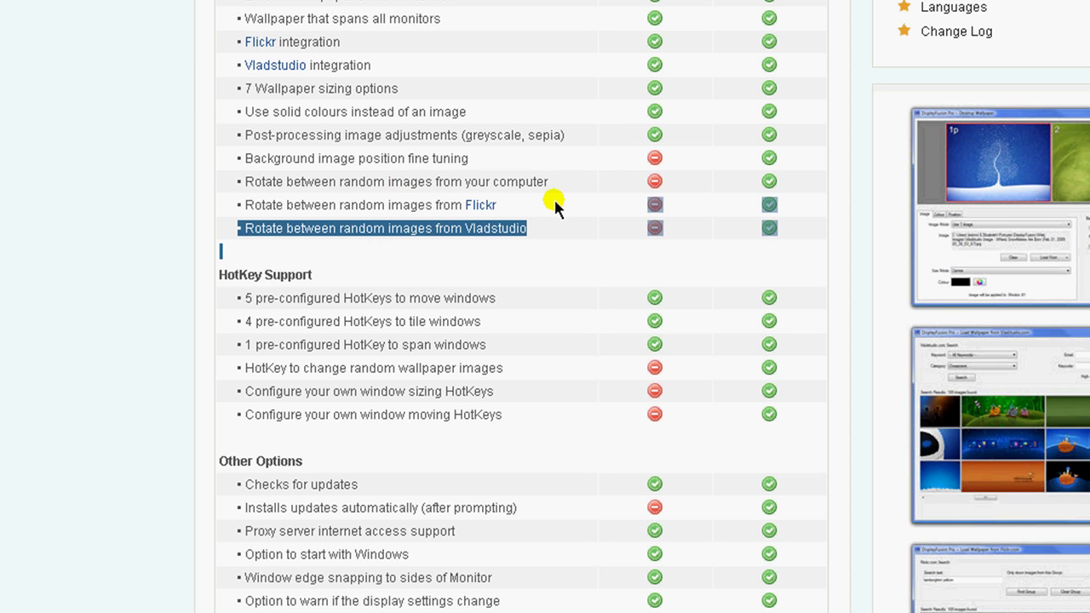
pyautogui.click(554, 207)
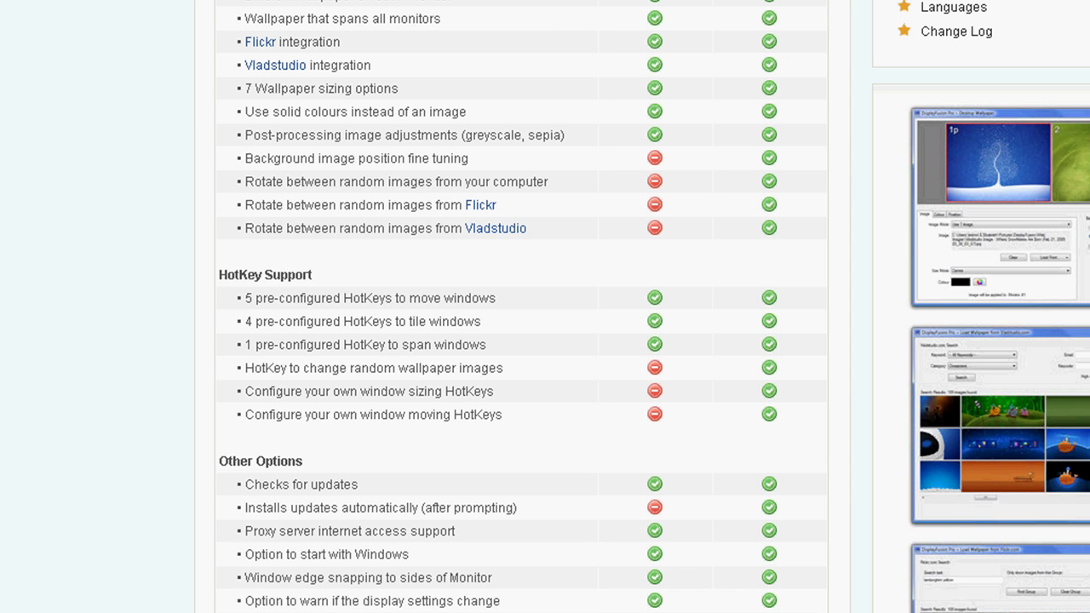
# Step: Check the Pro version's licence price under License Options, then return to the start of the comparison table
pyautogui.scroll(-3, 545, 307)
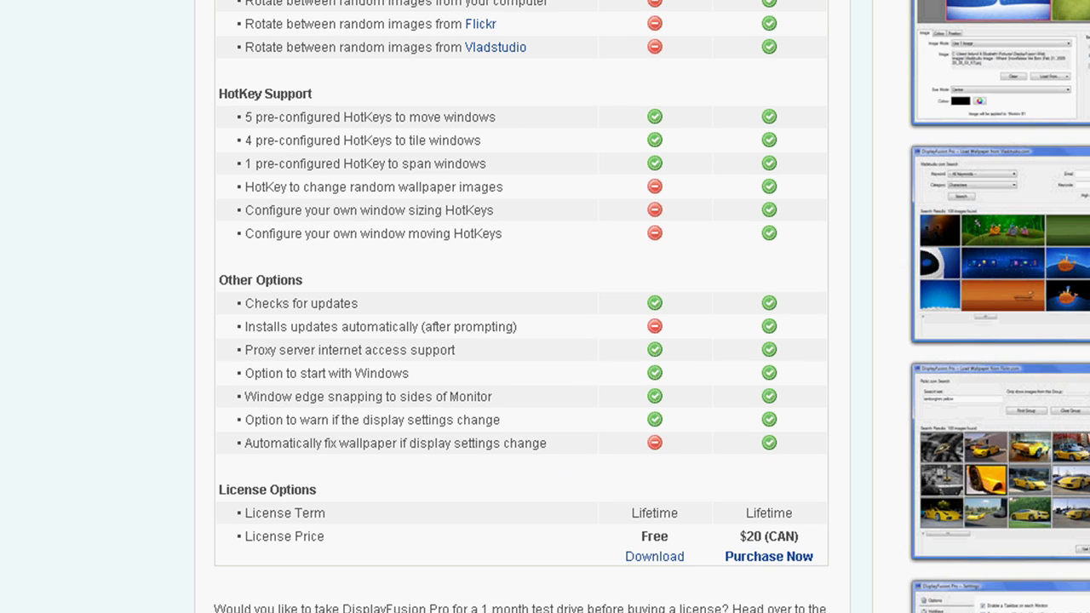
pyautogui.moveTo(740, 534); pyautogui.dragTo(786, 530)
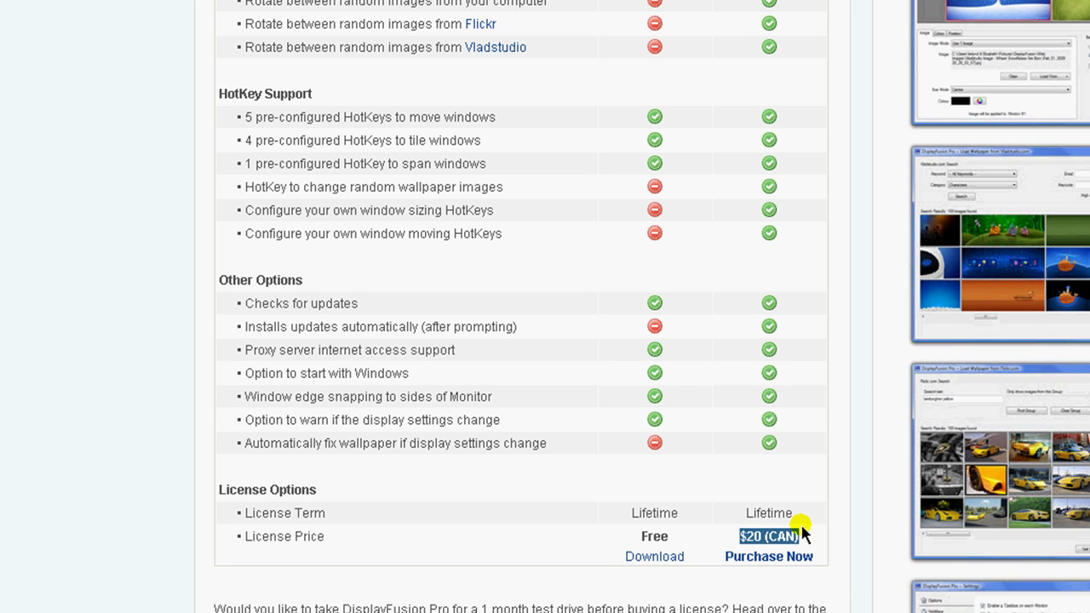
pyautogui.click(803, 531)
pyautogui.scroll(1, 804, 530)
pyautogui.scroll(9, 804, 527)
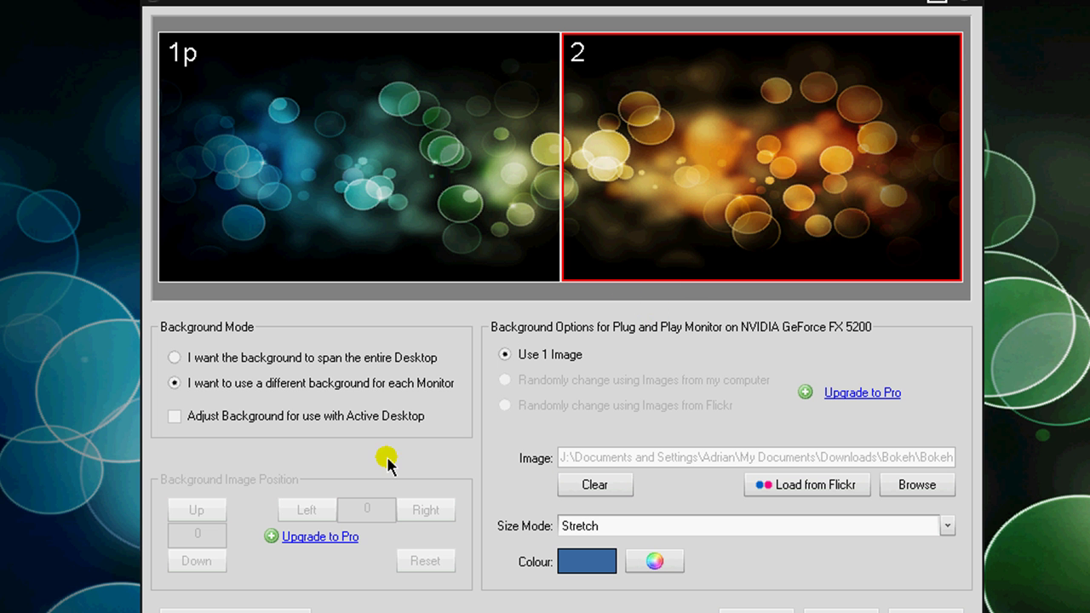
# Step: Back in DisplayFusion, toggle the Active Desktop background adjustment on and off, and view the Flickr wallpaper search without loading an image
pyautogui.click(305, 417)
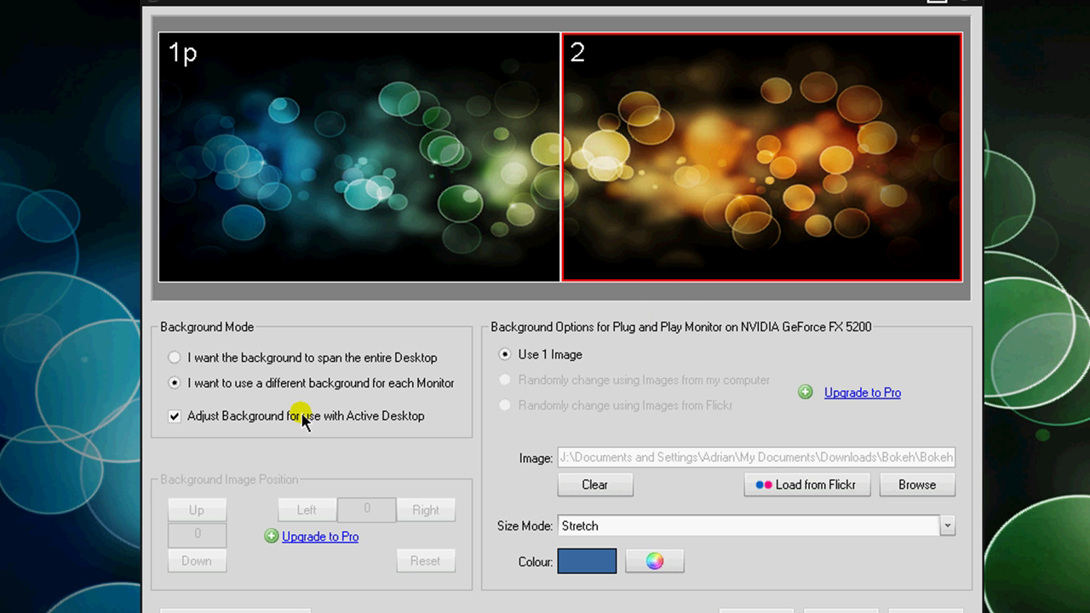
pyautogui.click(302, 419)
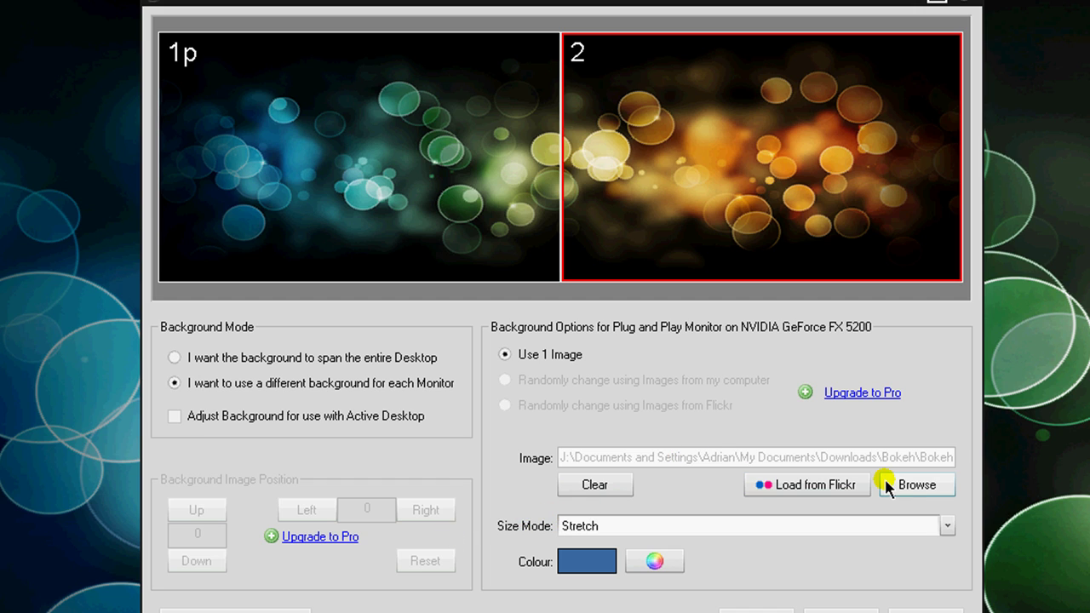
pyautogui.click(848, 486)
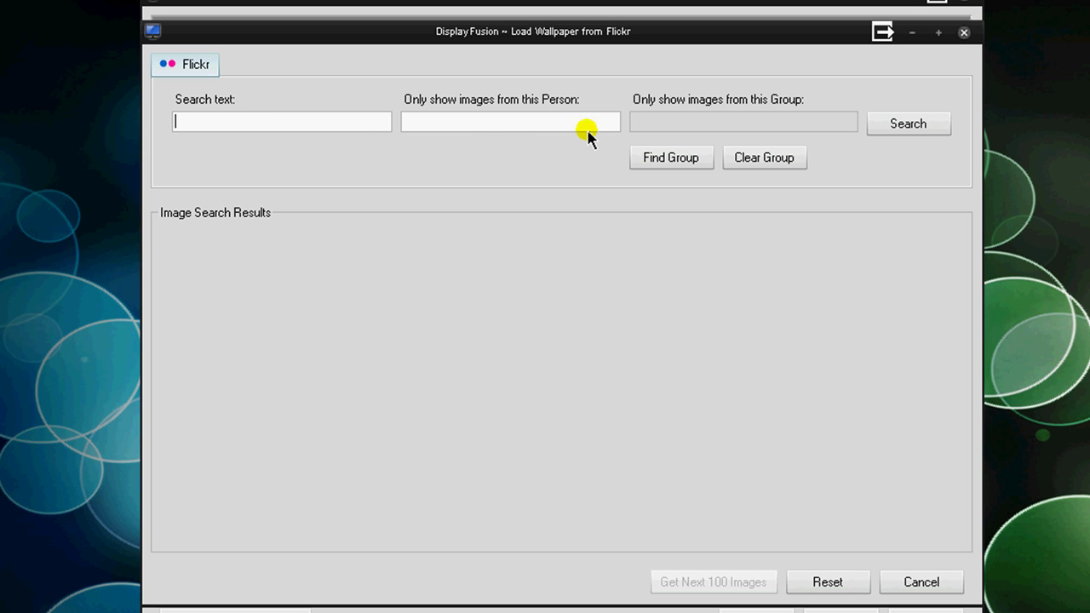
pyautogui.click(921, 583)
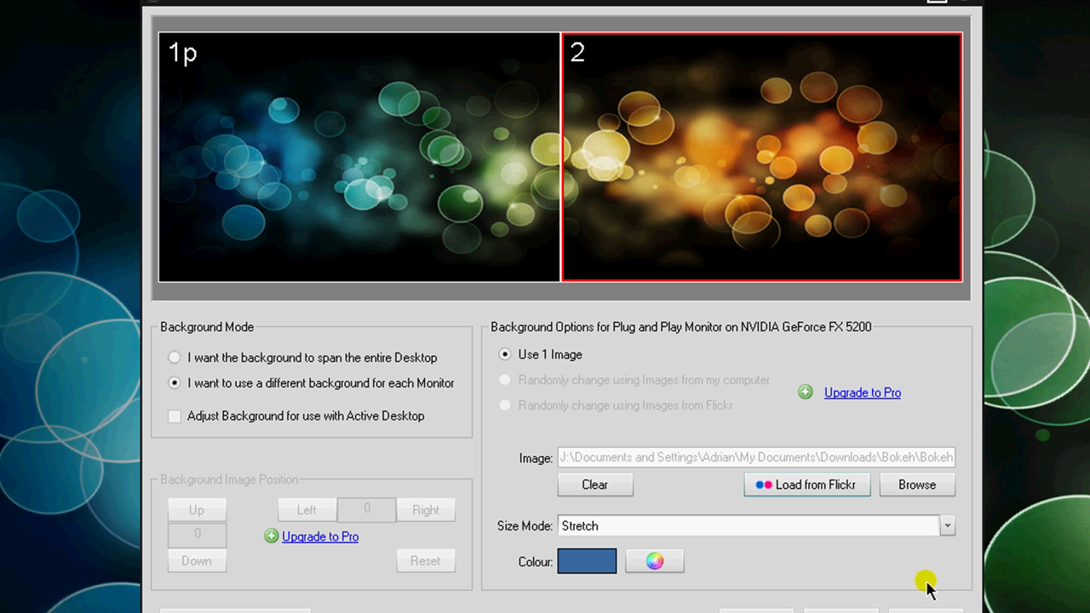
# Step: Try the Centre and Fit Best and maintain Aspect Ratio (No Clipping) size modes on monitor 2, then return it to Stretch
pyautogui.click(594, 524)
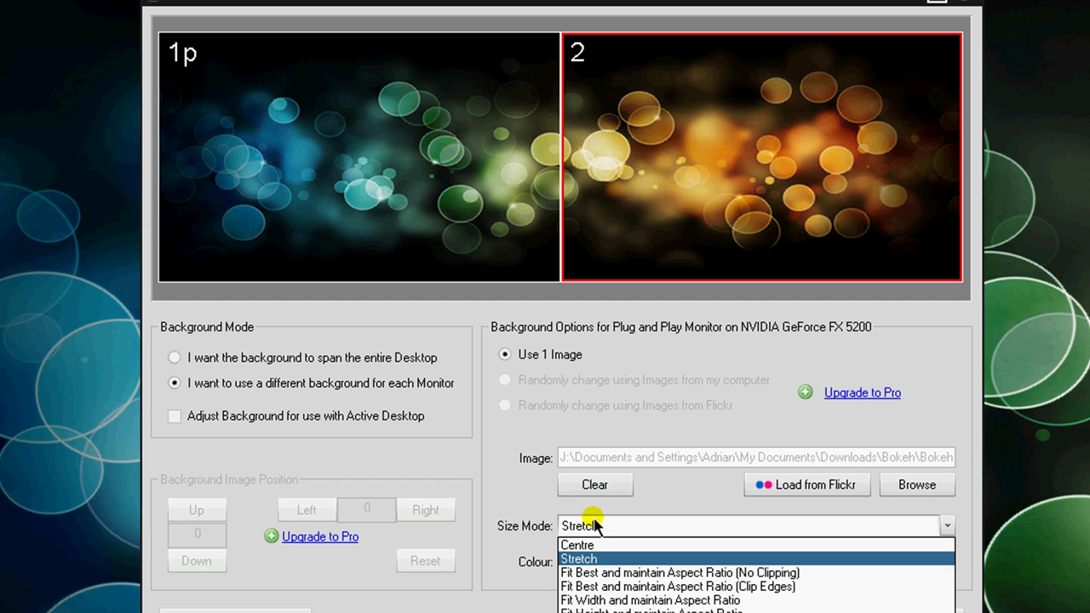
pyautogui.click(587, 545)
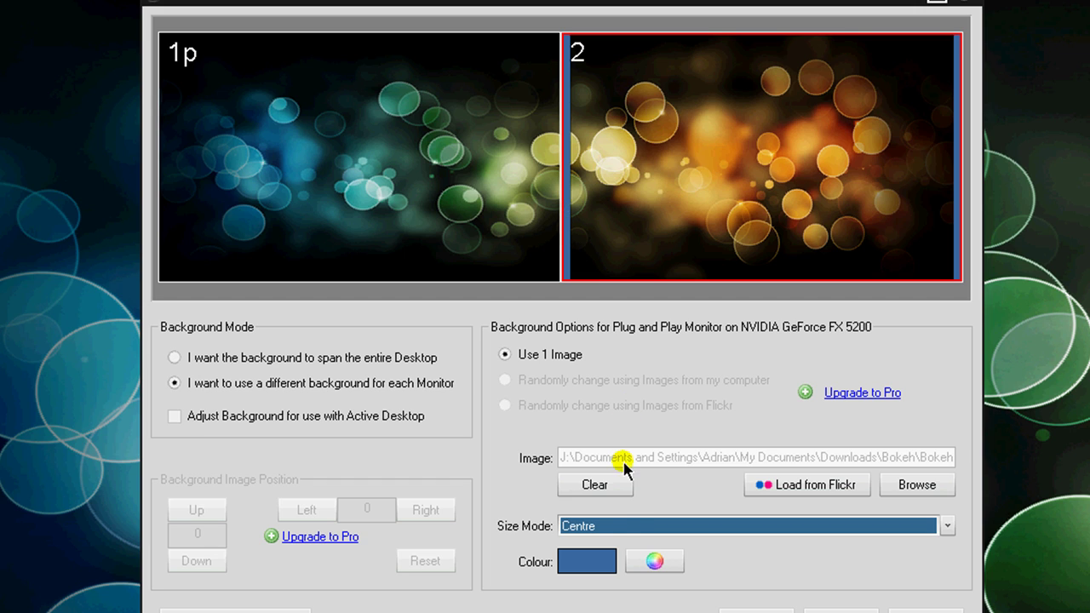
pyautogui.click(621, 525)
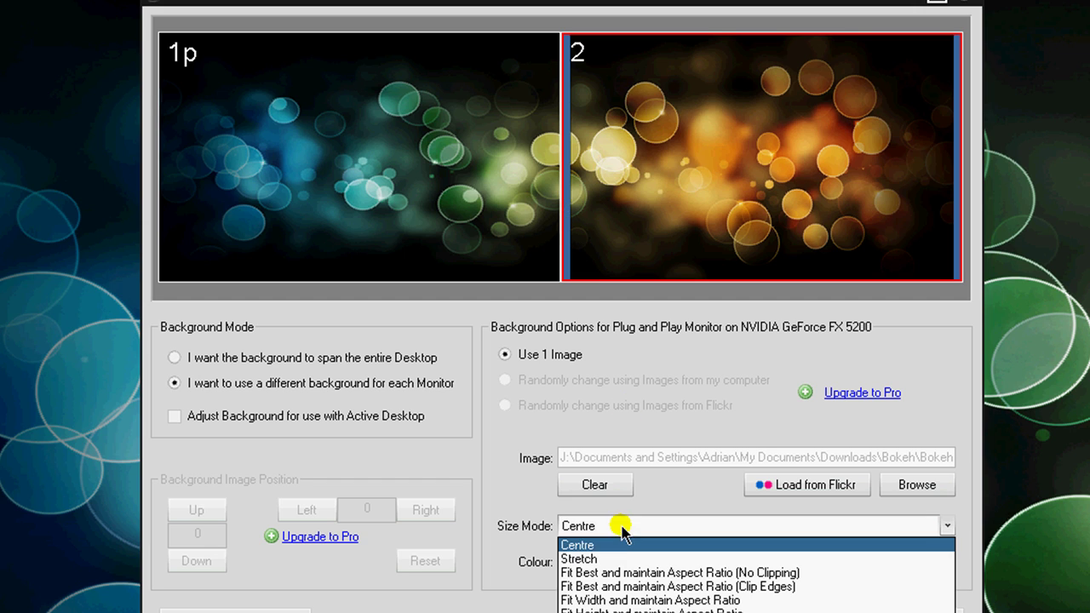
pyautogui.click(627, 574)
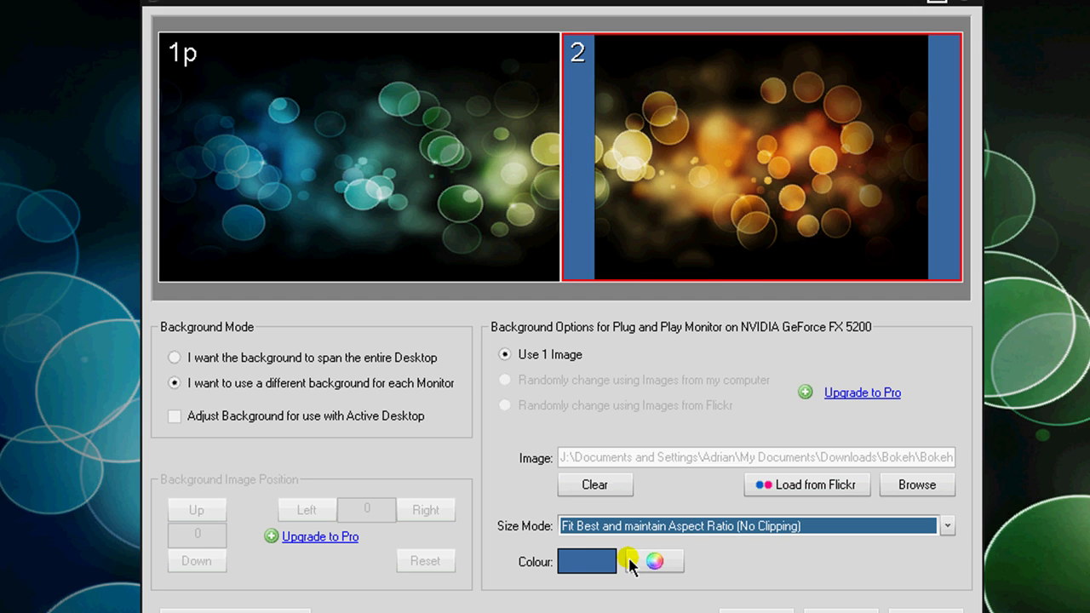
pyautogui.click(713, 523)
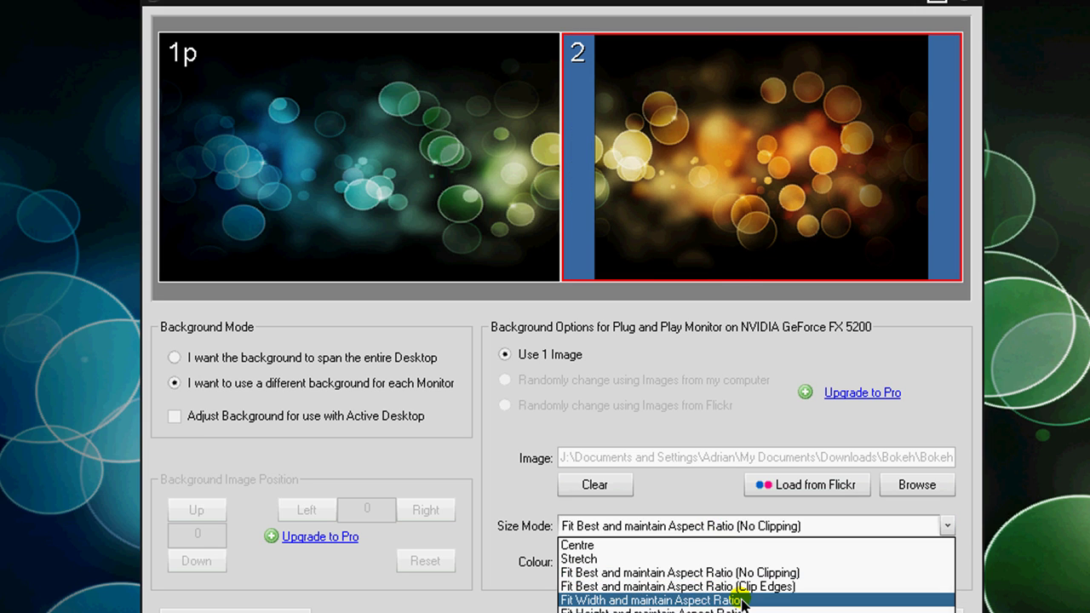
pyautogui.click(707, 558)
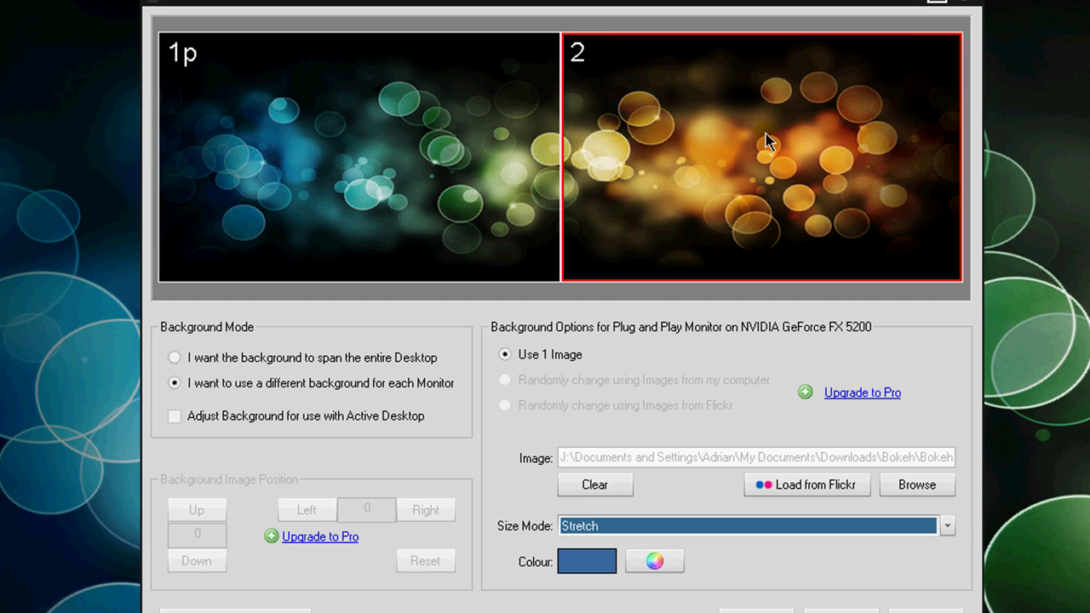
# Step: Set the size mode of monitor 2's wallpaper to Centre
pyautogui.click(610, 557)
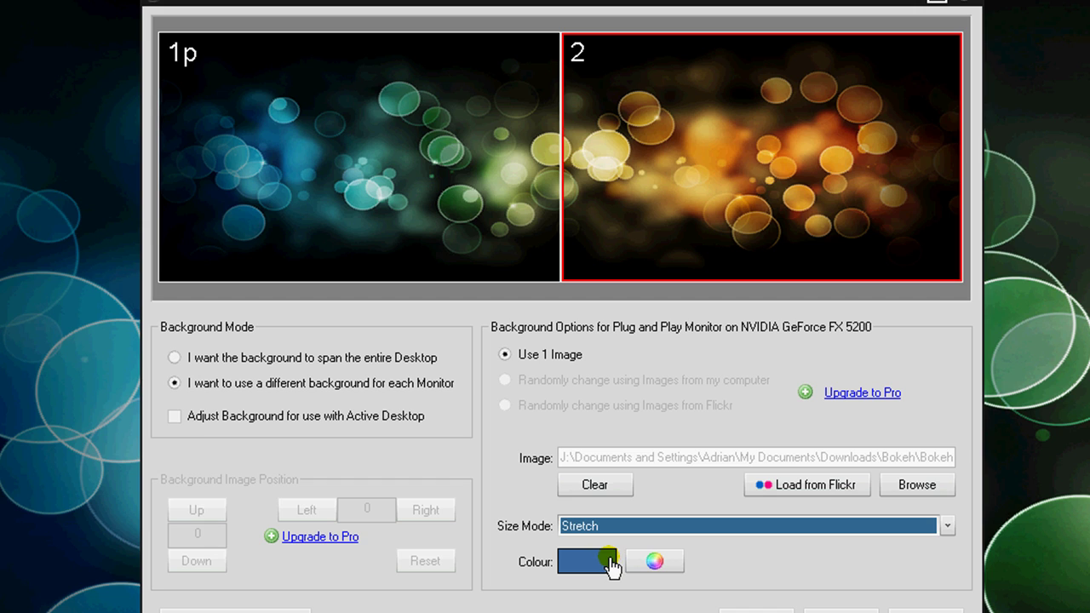
pyautogui.click(623, 527)
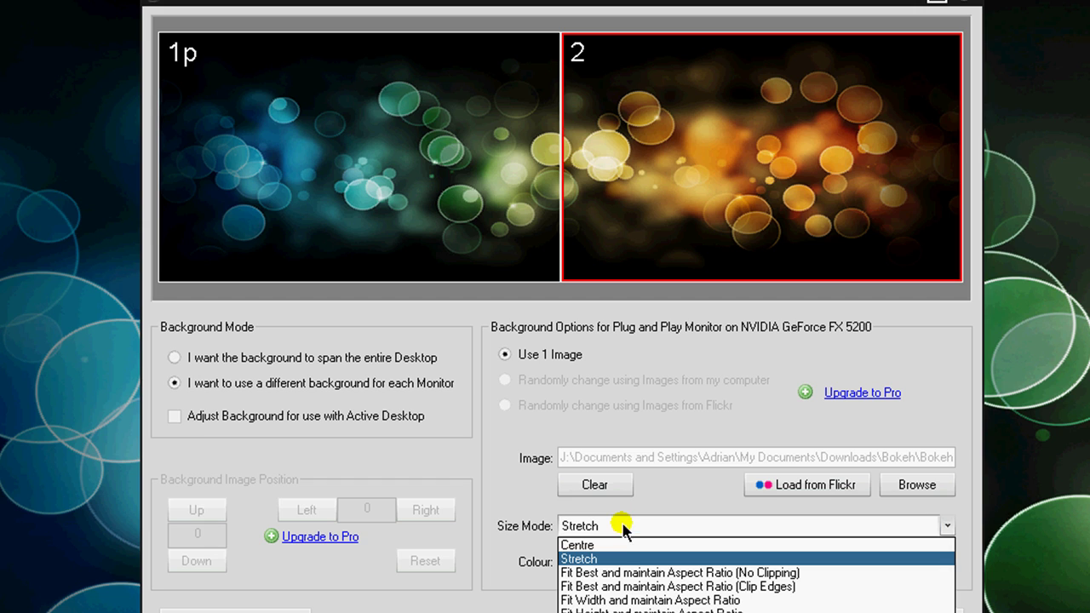
pyautogui.click(688, 528)
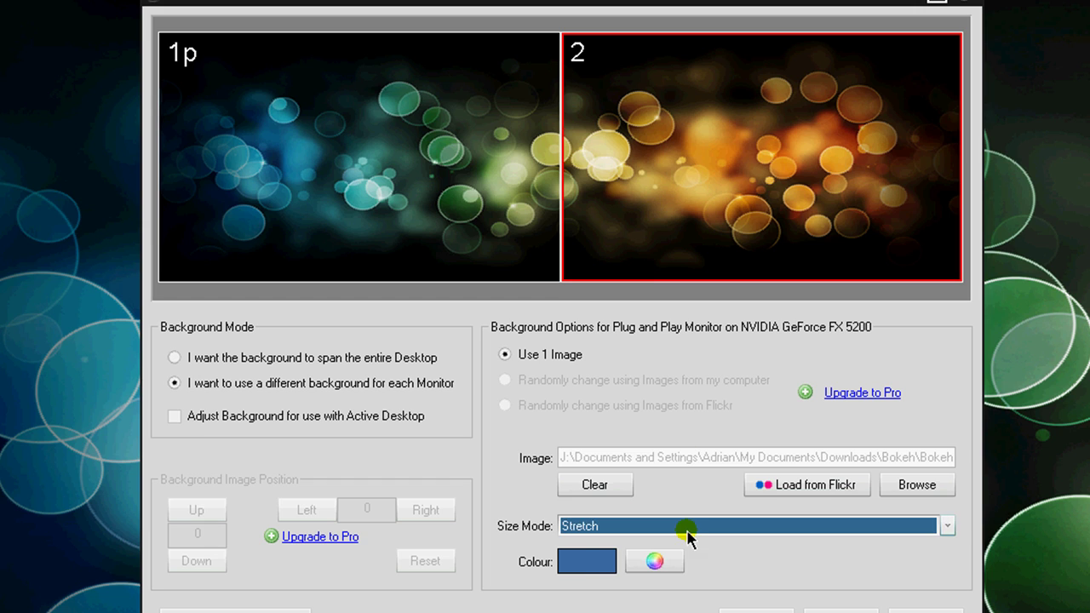
pyautogui.click(688, 528)
pyautogui.click(686, 545)
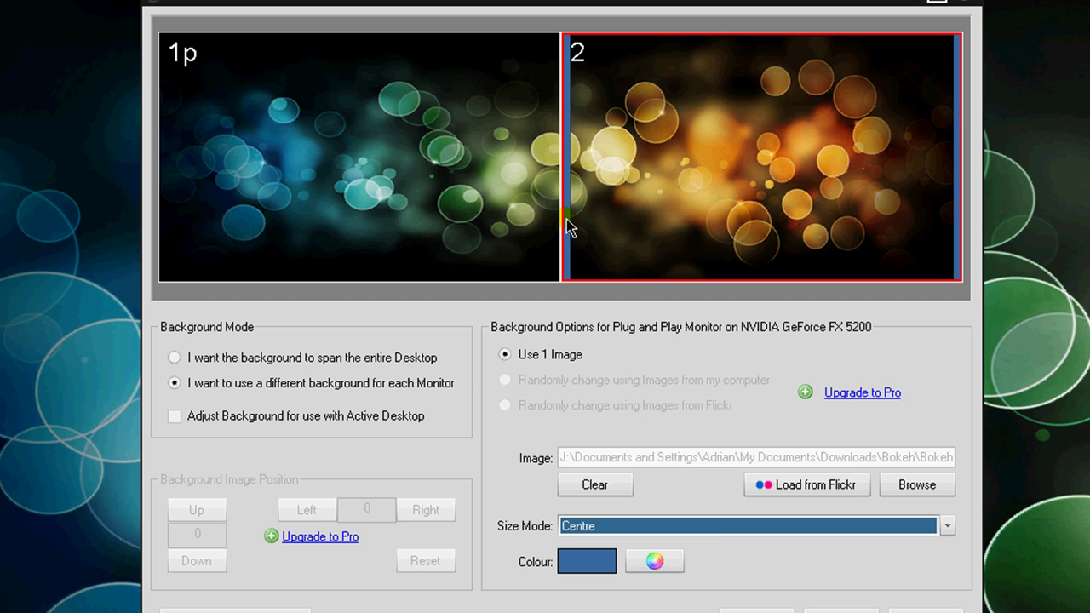
pyautogui.click(614, 529)
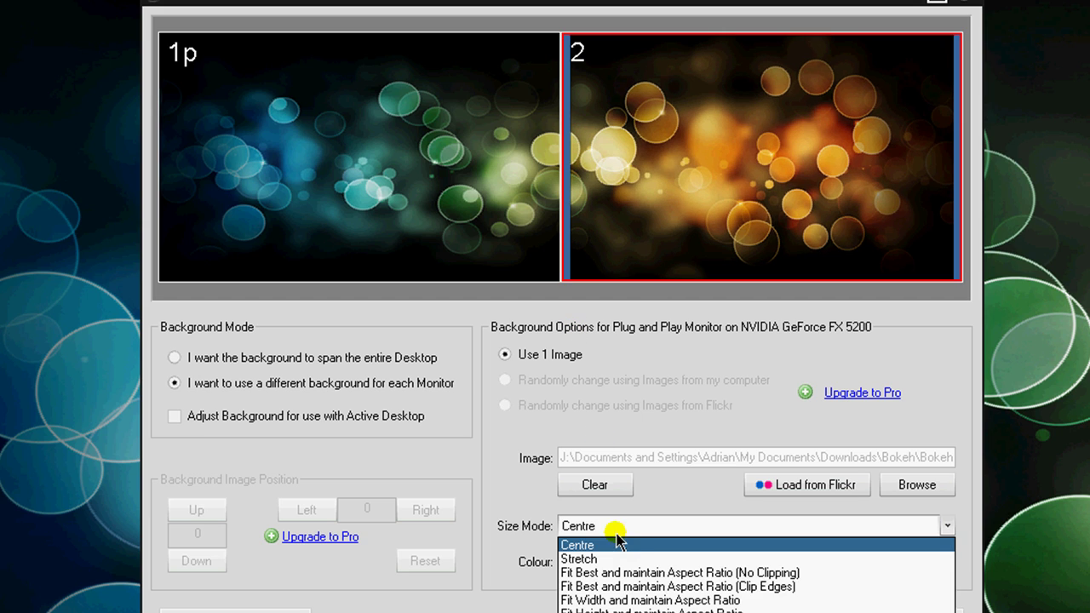
pyautogui.click(622, 542)
# Step: Set monitor 2's background colour to black, with Red, Green and Blue at 0
pyautogui.click(605, 562)
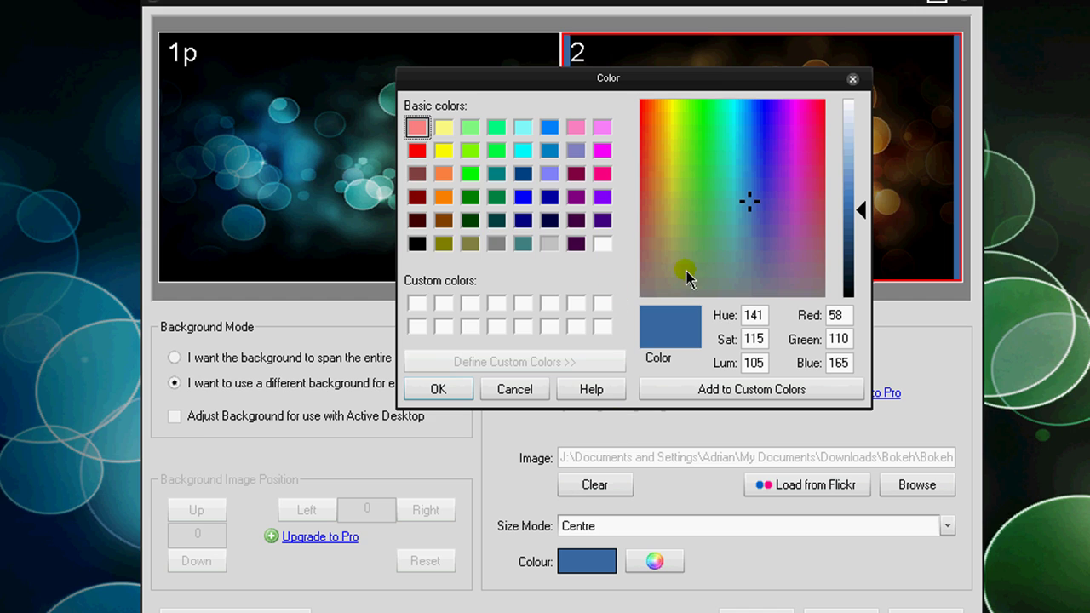
pyautogui.moveTo(720, 88); pyautogui.dragTo(743, 178)
pyautogui.moveTo(877, 301); pyautogui.dragTo(881, 390)
pyautogui.click(753, 382)
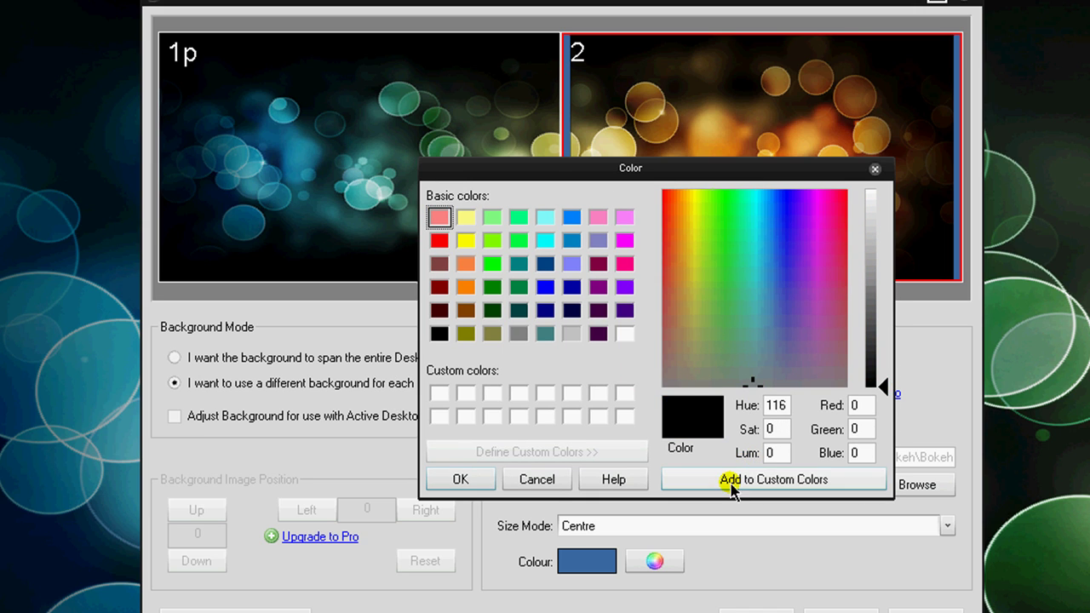
pyautogui.click(461, 479)
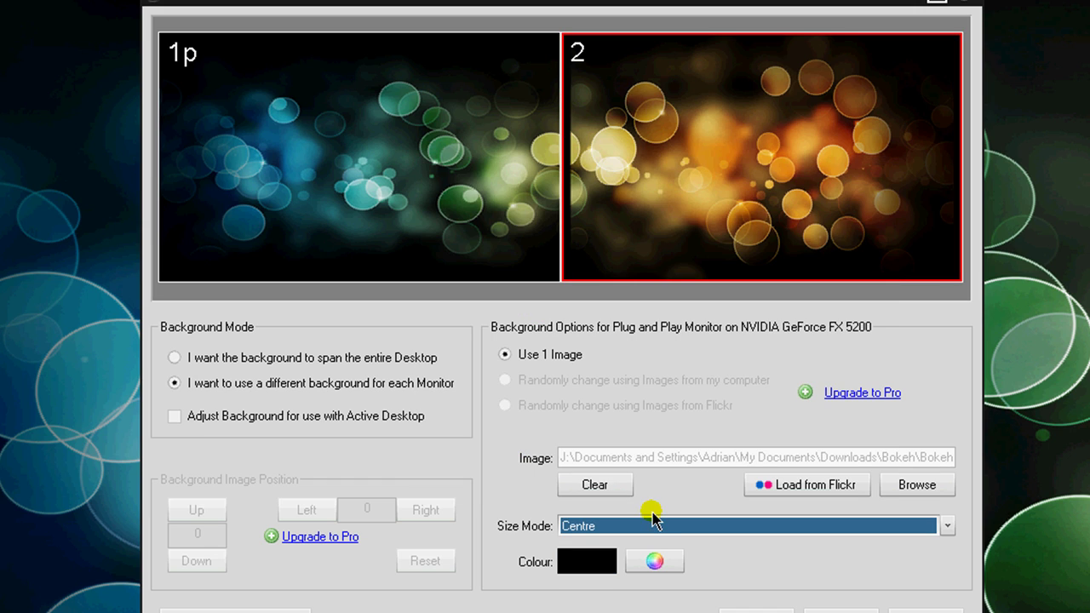
# Step: Set monitor 2's wallpaper size mode back to Stretch
pyautogui.click(758, 525)
pyautogui.click(751, 552)
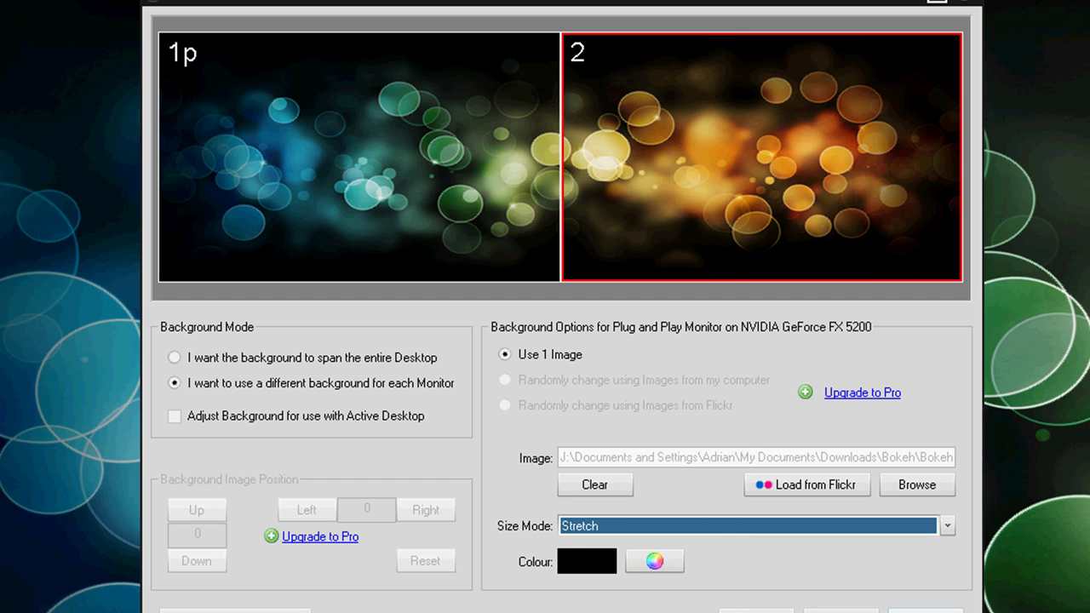
pyautogui.click(618, 424)
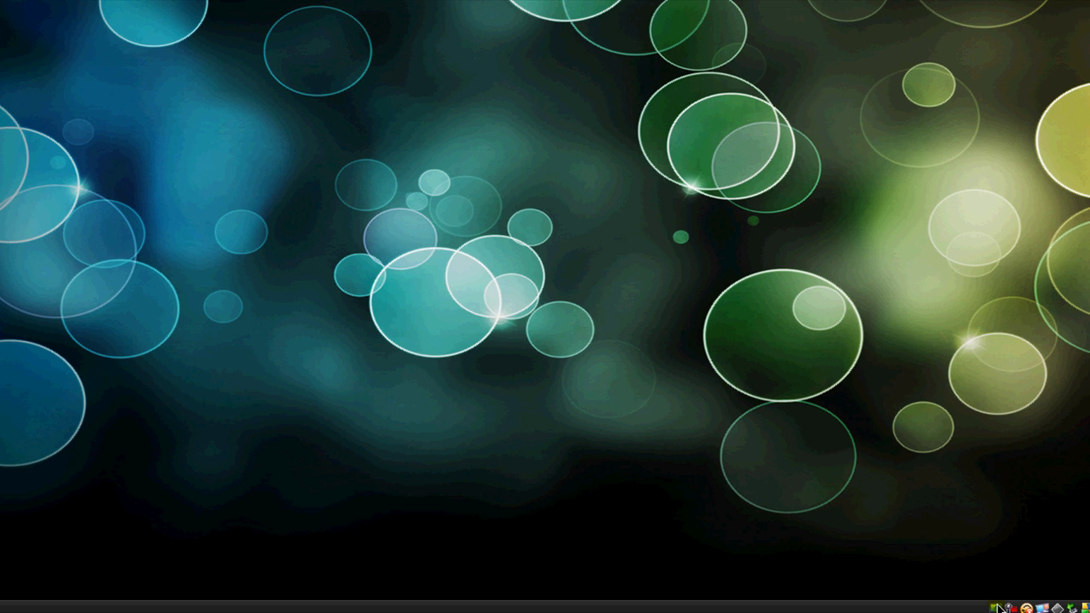
# Step: Open the DisplayFusion settings and look up the hotkey assigned to tiling a window along the right side of the monitor
pyautogui.rightClick(998, 607)
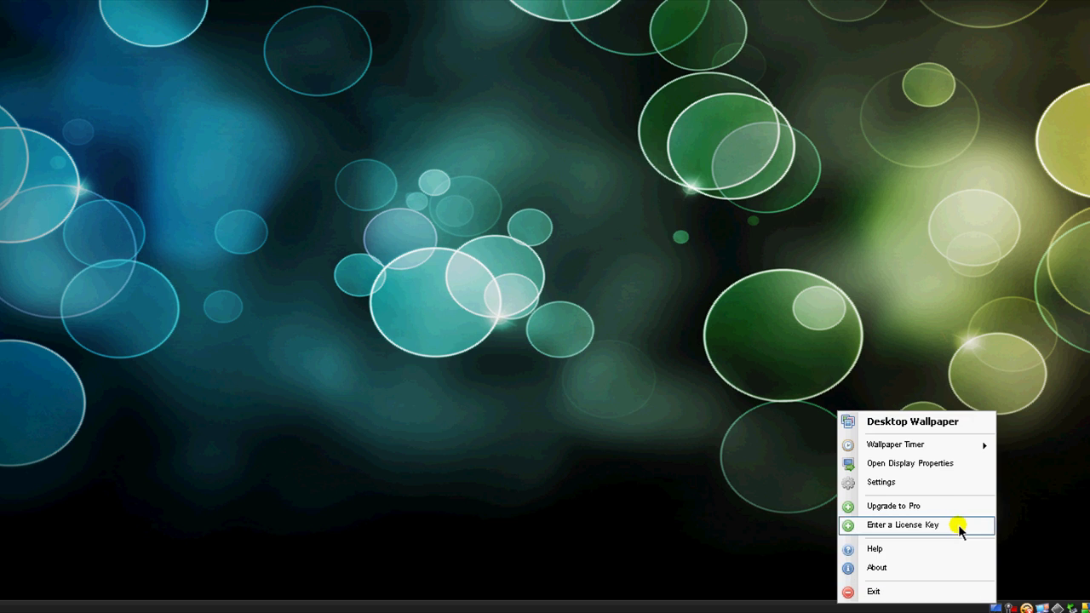
pyautogui.moveTo(930, 447)
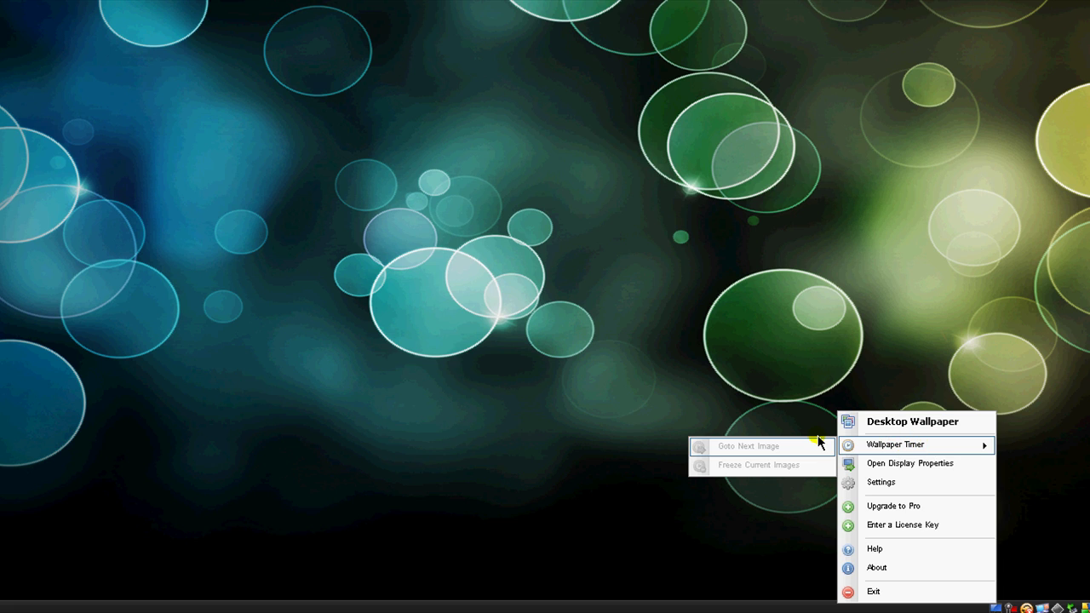
pyautogui.click(869, 484)
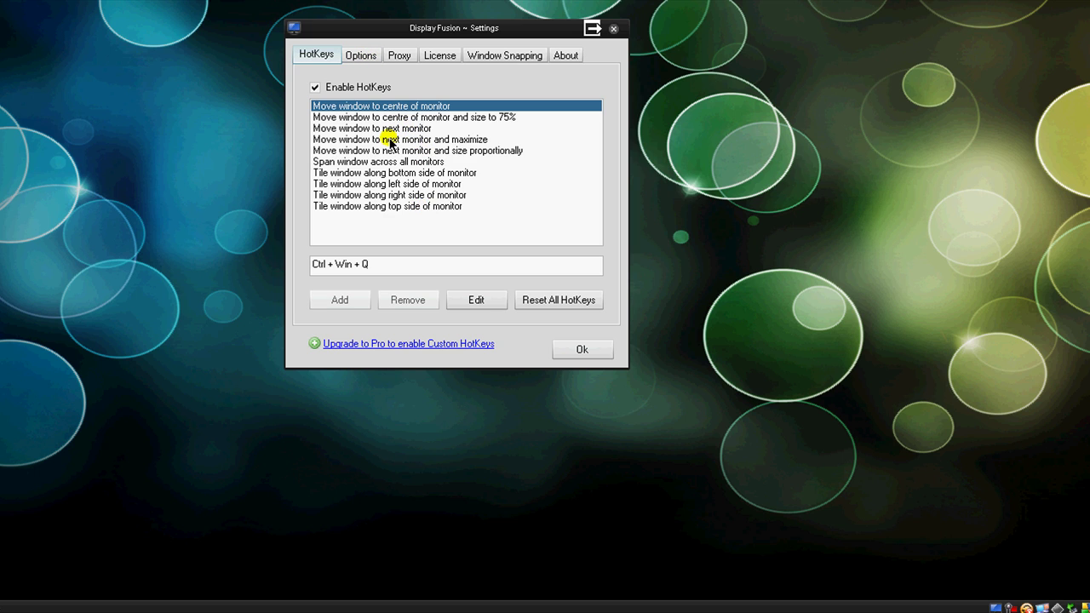
pyautogui.click(422, 195)
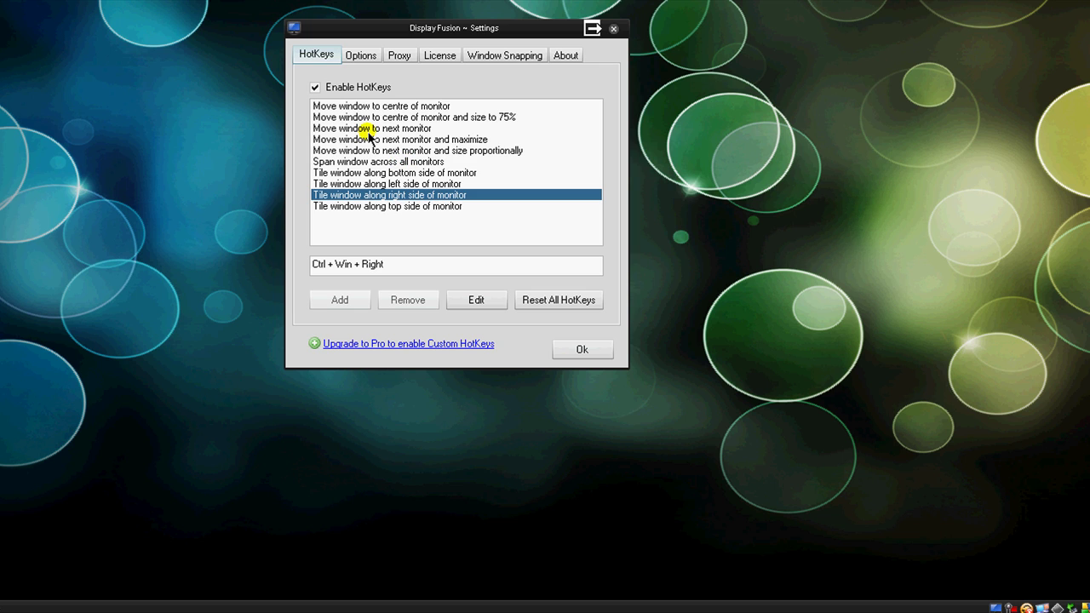
# Step: Review the Options, Proxy, License and Window Snapping settings, return to the HotKeys settings and close the dialog
pyautogui.click(360, 56)
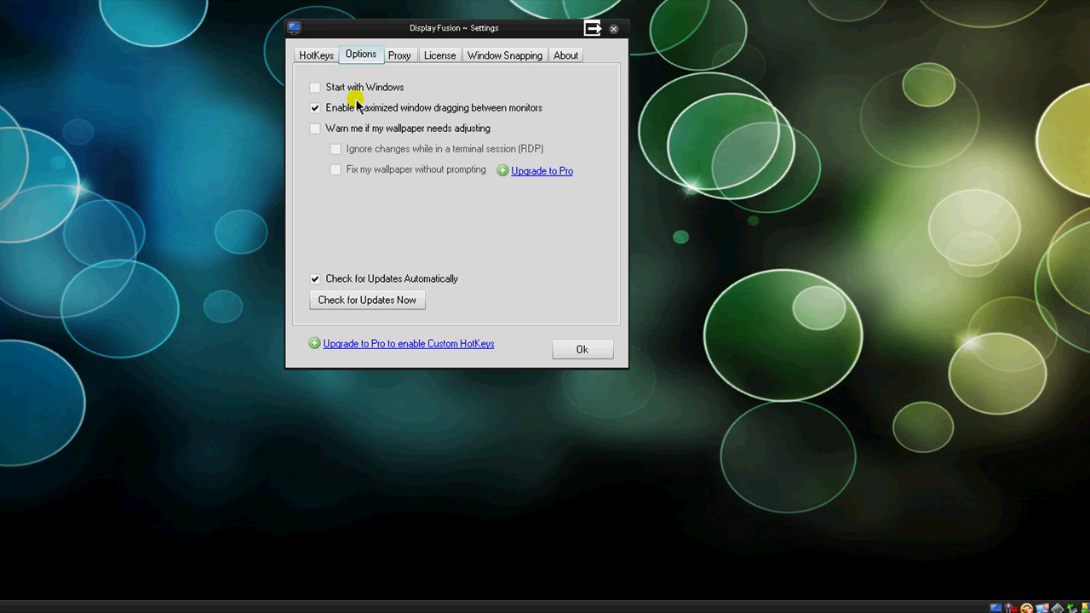
pyautogui.click(404, 59)
pyautogui.click(443, 58)
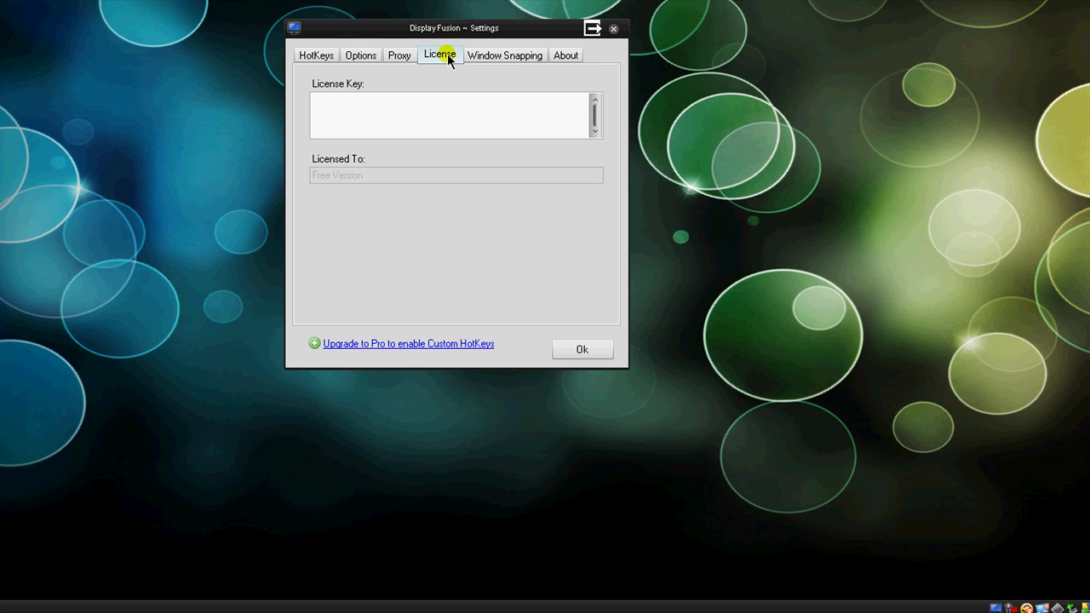
pyautogui.click(499, 54)
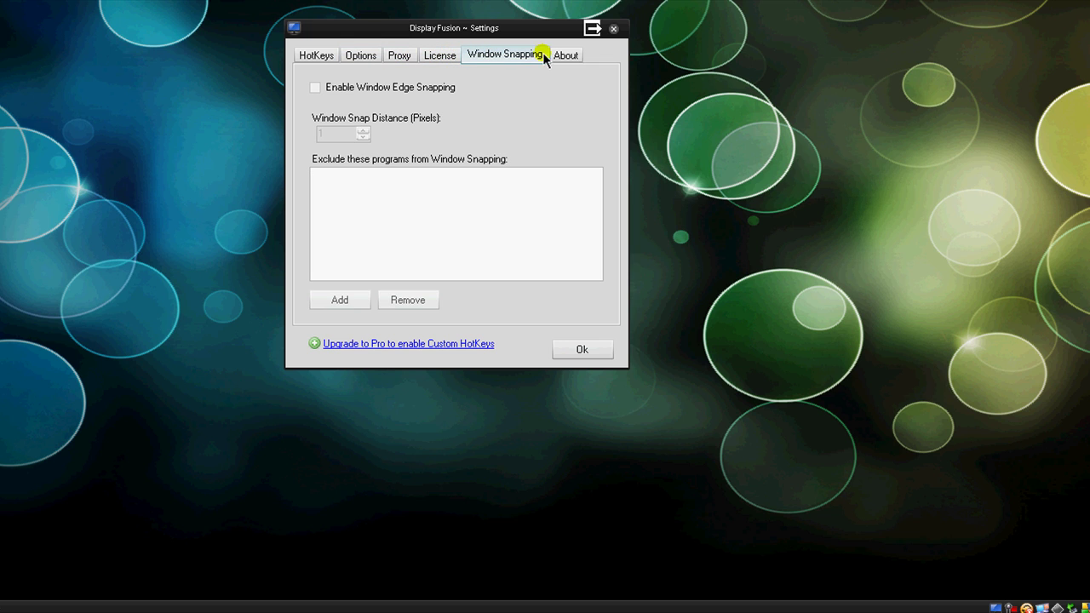
pyautogui.click(321, 56)
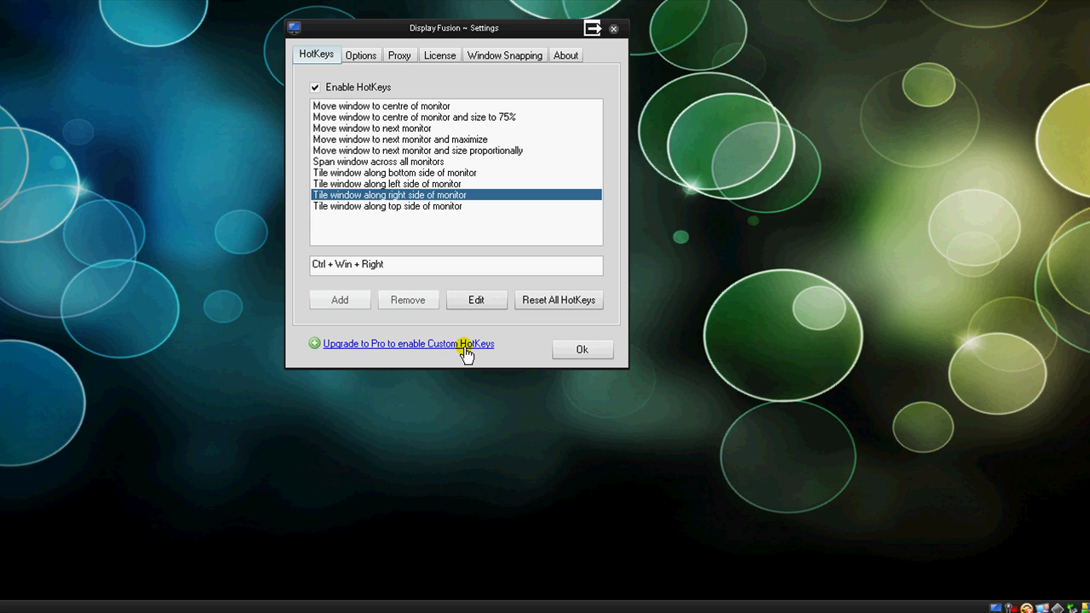
pyautogui.click(582, 350)
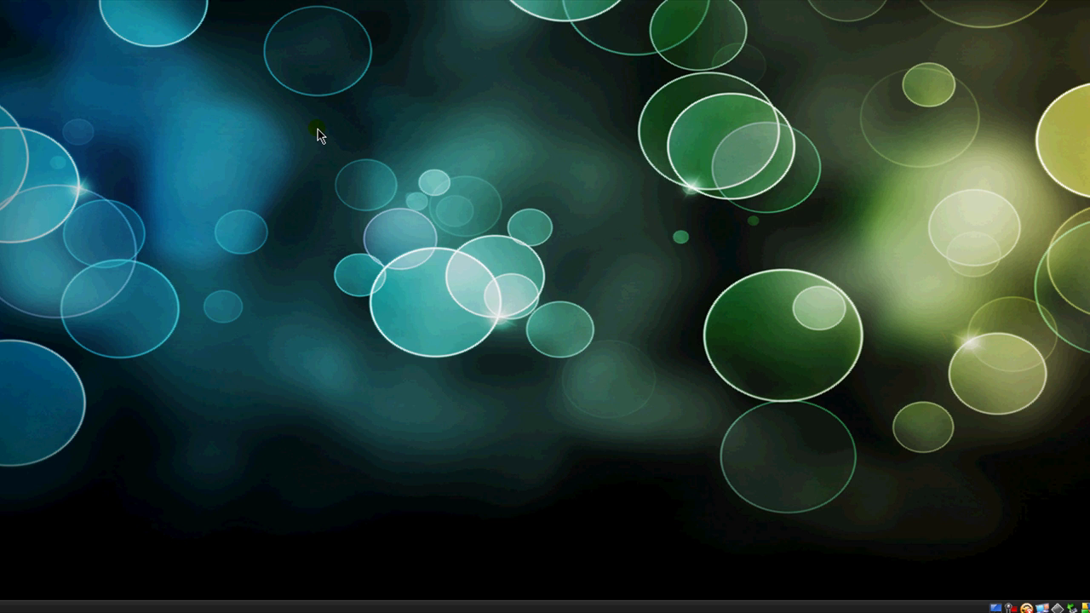